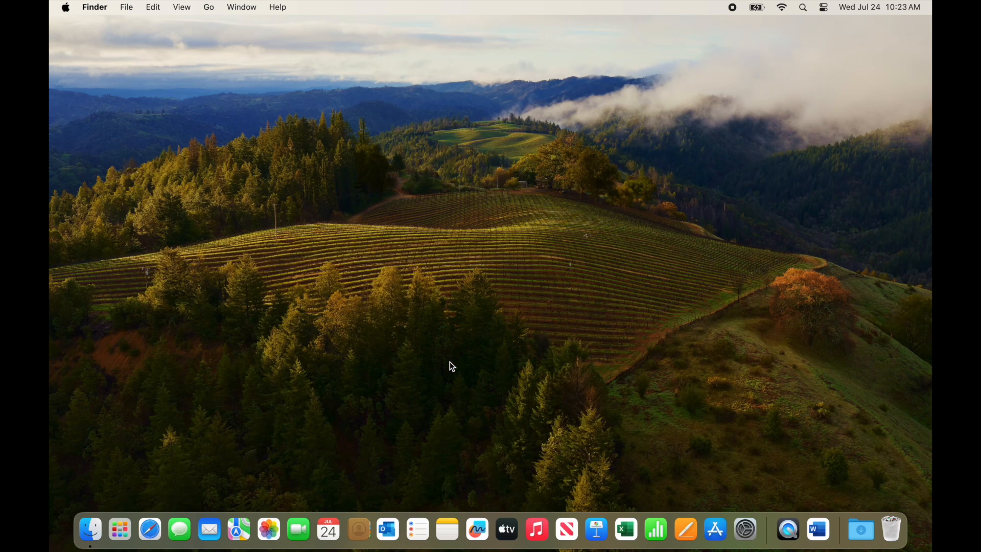
Step: Open the signature settings of the Mail app and add a new signature to the Google account
click(210, 532)
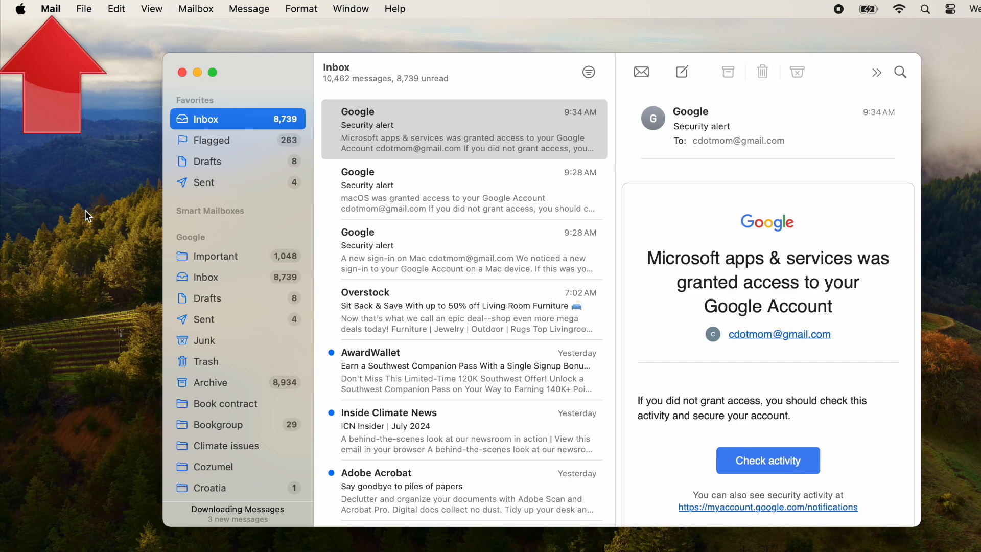
click(51, 9)
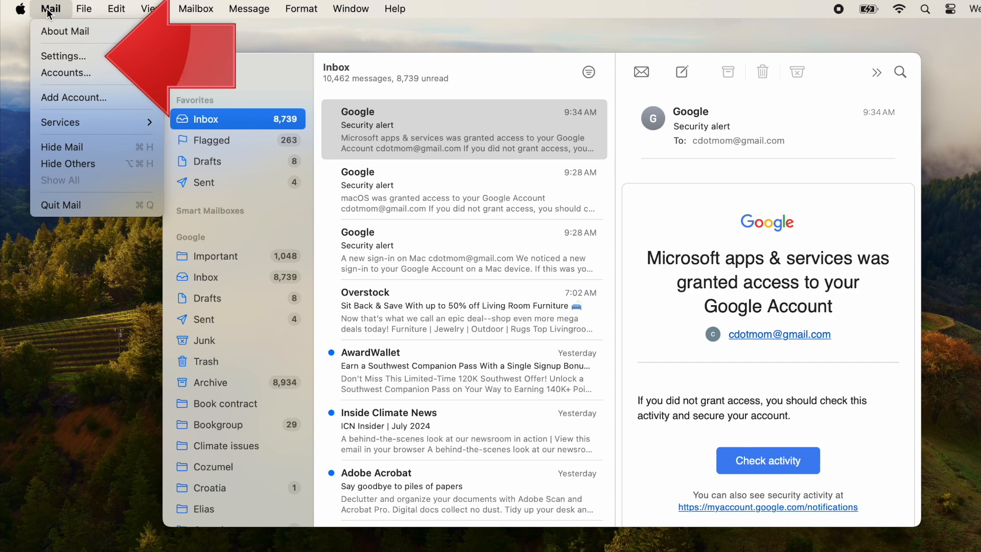
click(57, 56)
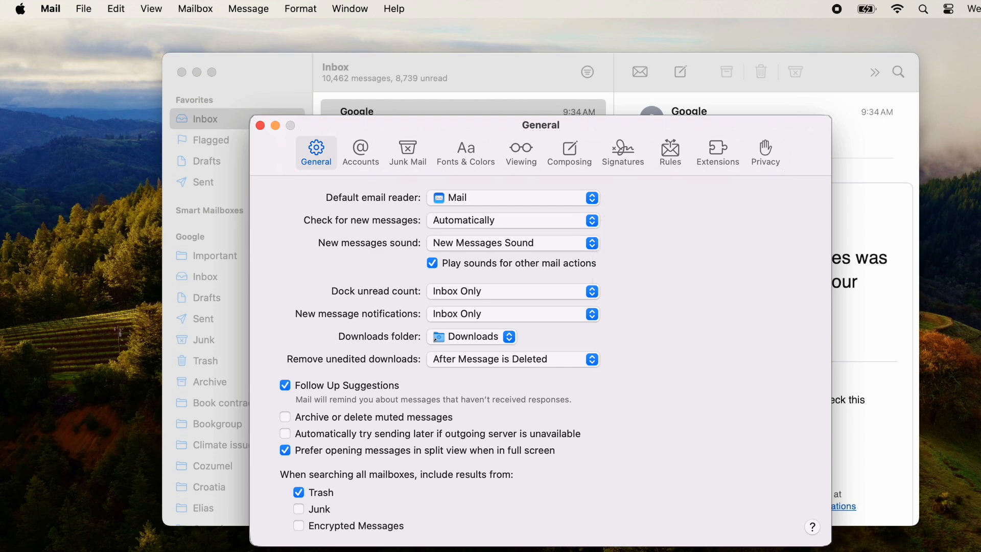
click(623, 152)
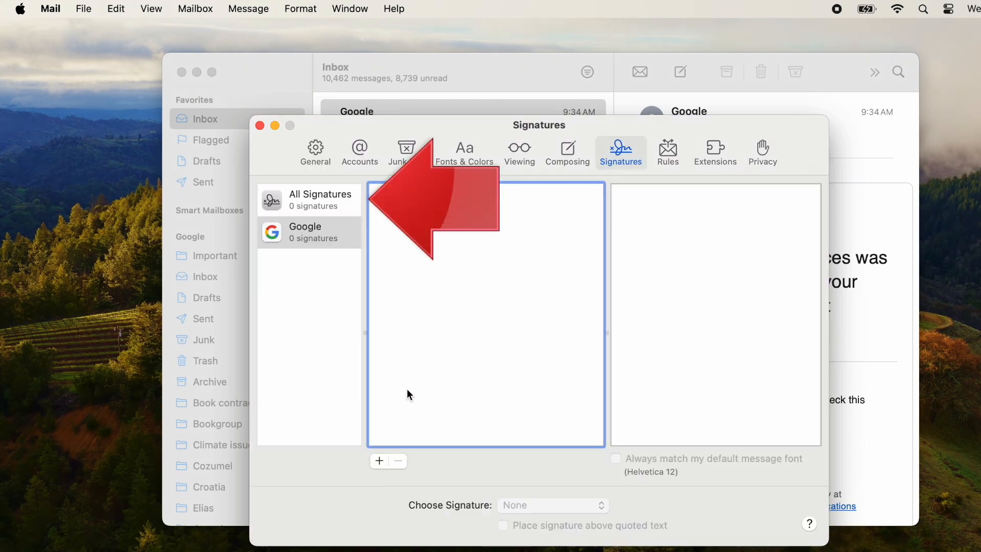
click(332, 231)
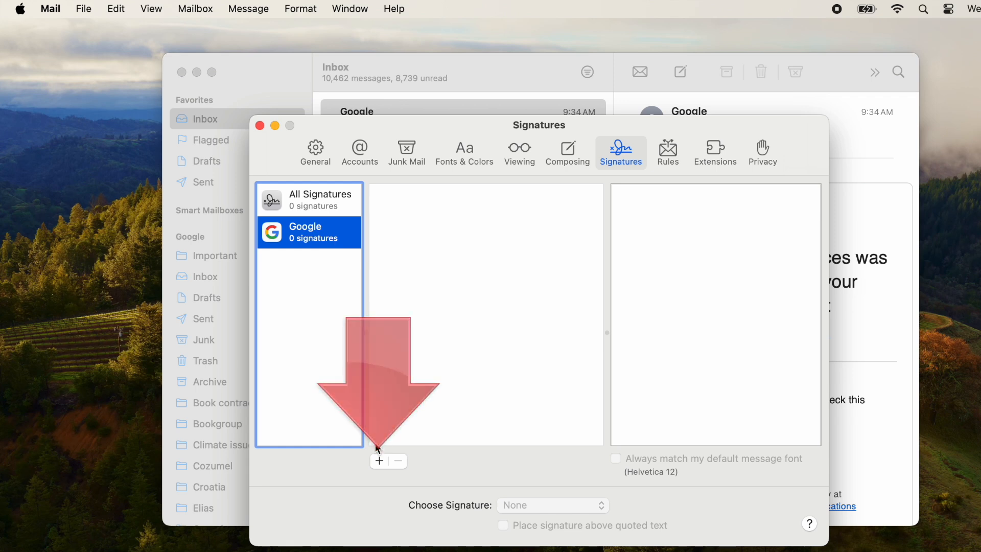
click(379, 461)
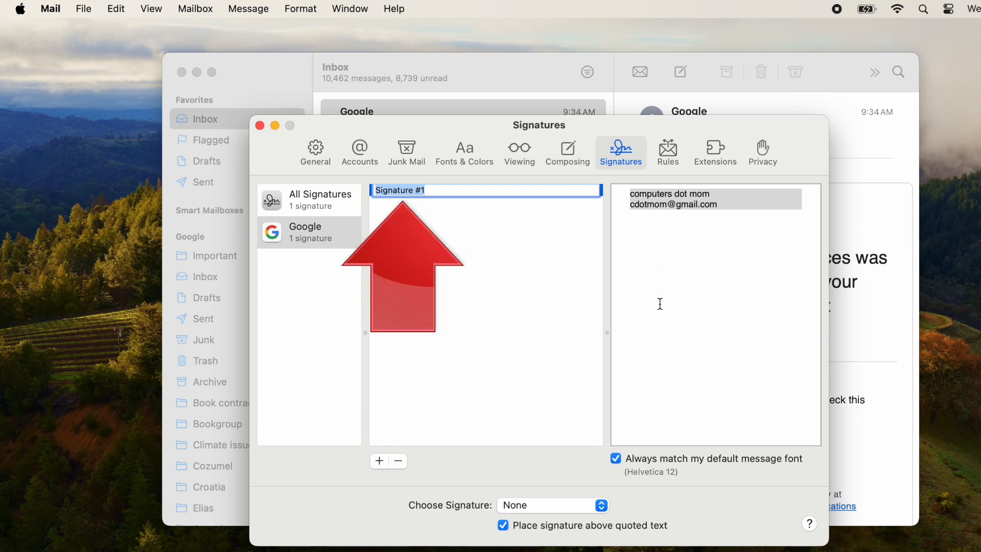
Step: Insert the sender's first name and a comma before "computers dot mom", and add "Check out our YouTube channel!" below the e-mail address after a blank line
click(663, 245)
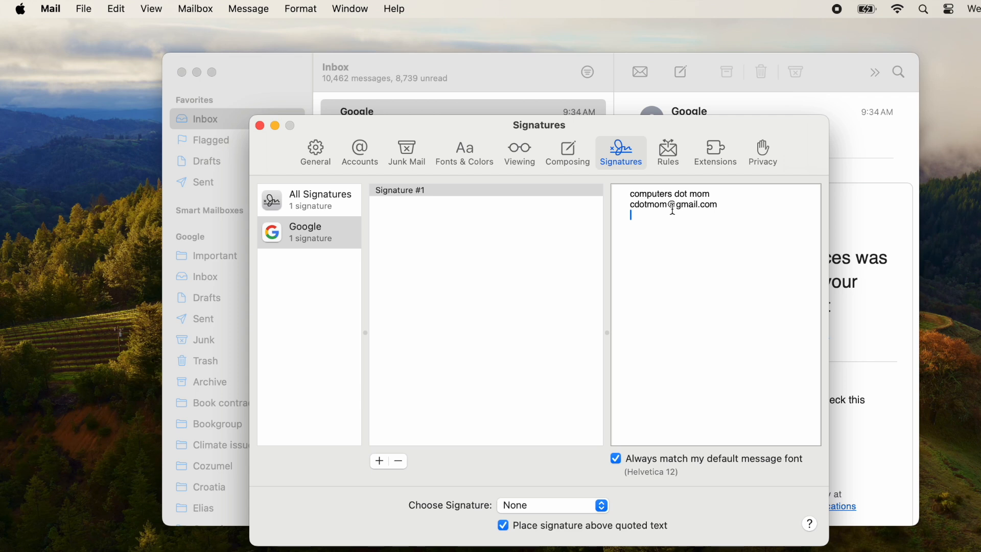
key(Up)
key(Up)
text(Alison,)
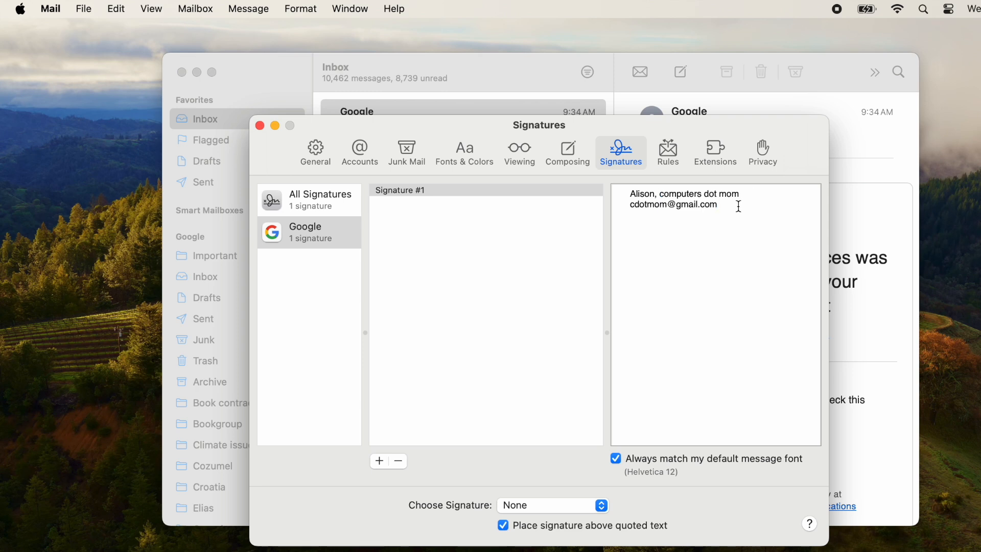
key(Down)
text(Check out our YouTube channel!)
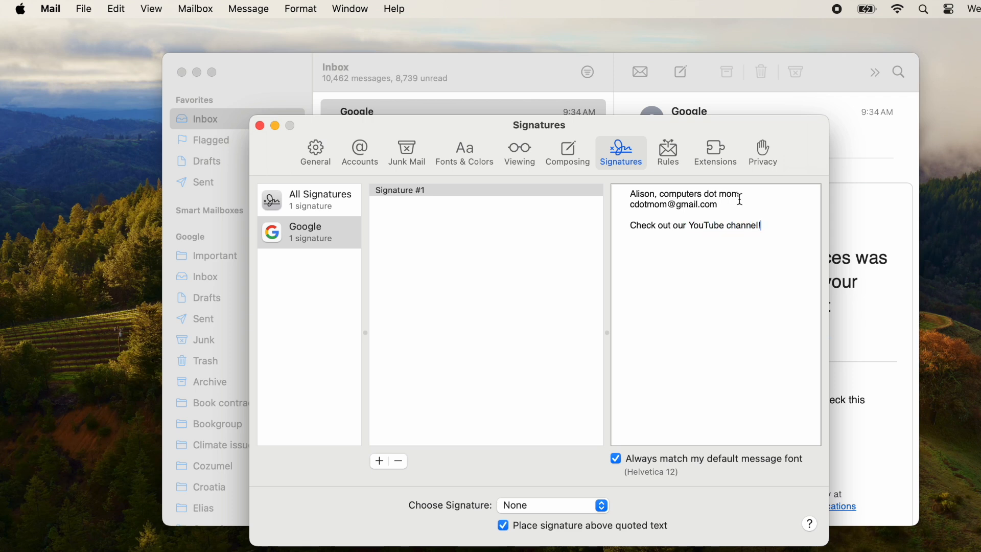
Step: Make the name line of the first signature bold
drag(742, 195, 617, 193)
right_click(637, 198)
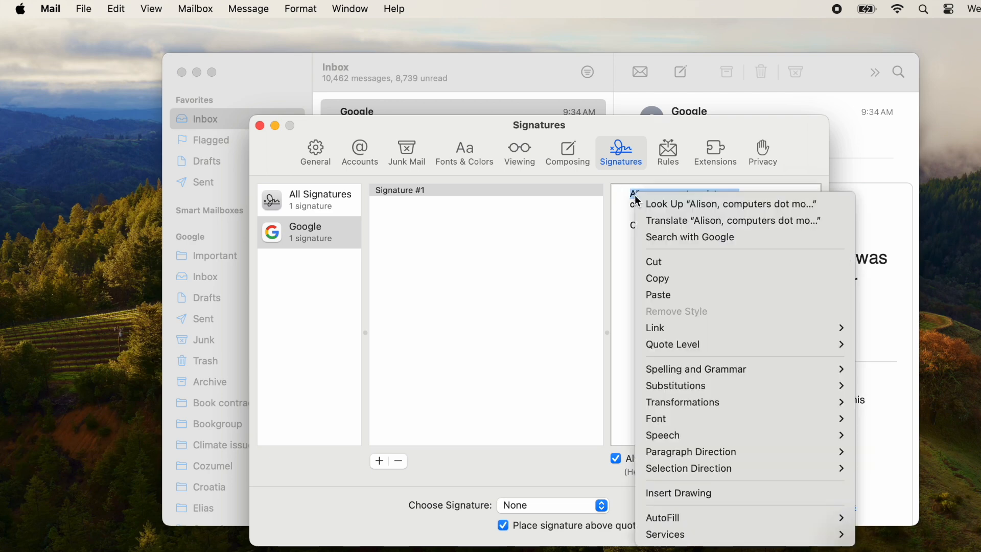
mouse_move(684, 418)
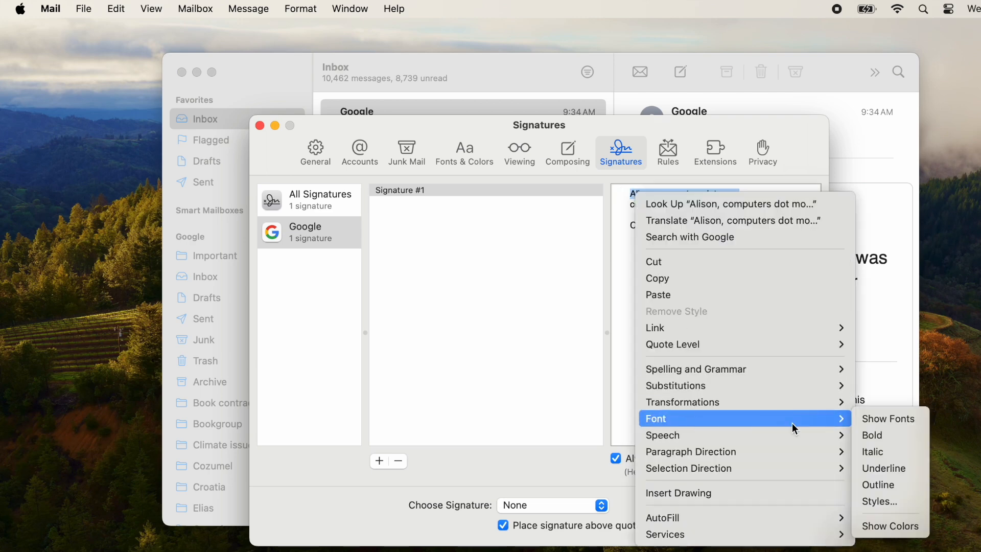
click(873, 435)
click(695, 323)
Step: Make the e-mail address line of the first signature italic
key(Up)
key(Up)
drag(722, 205, 629, 204)
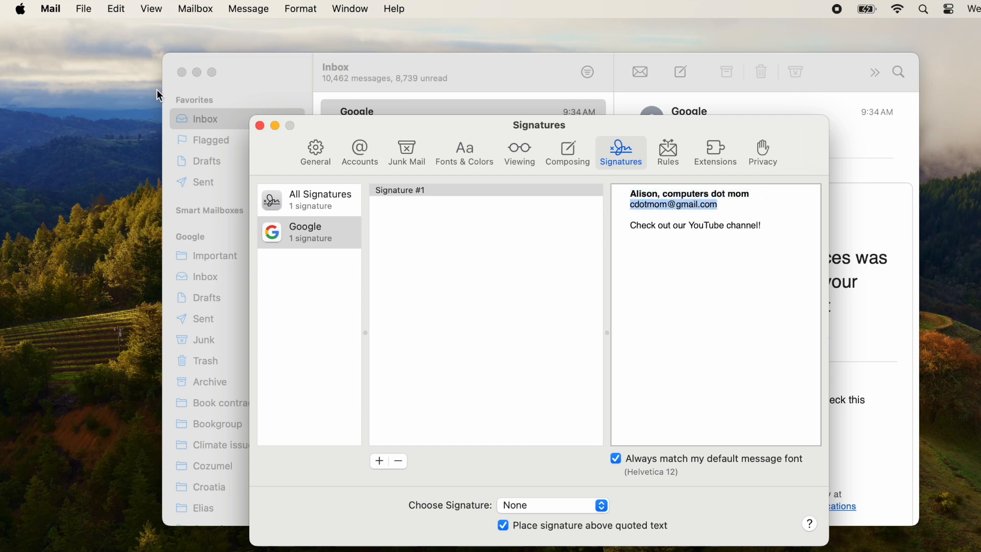
click(293, 13)
mouse_move(337, 91)
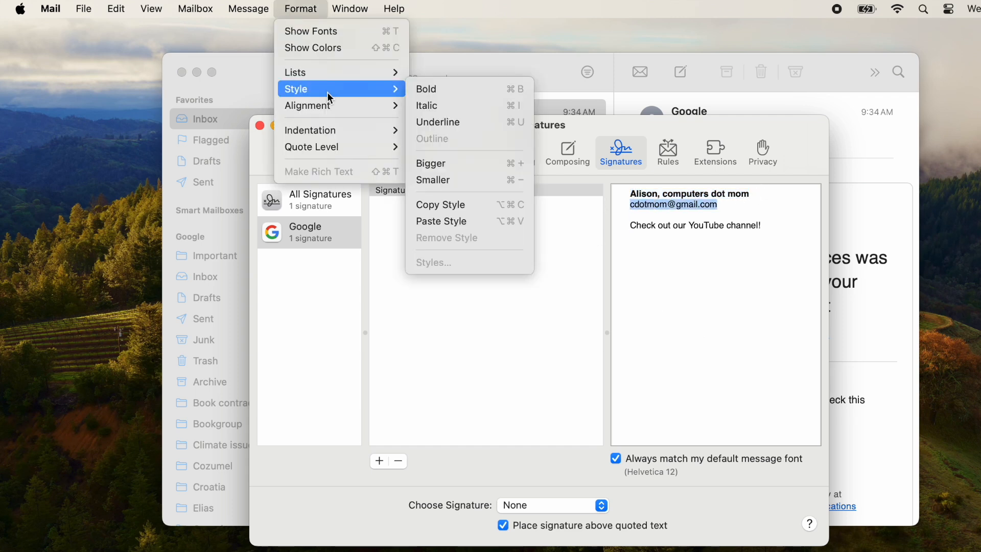
click(415, 107)
click(642, 263)
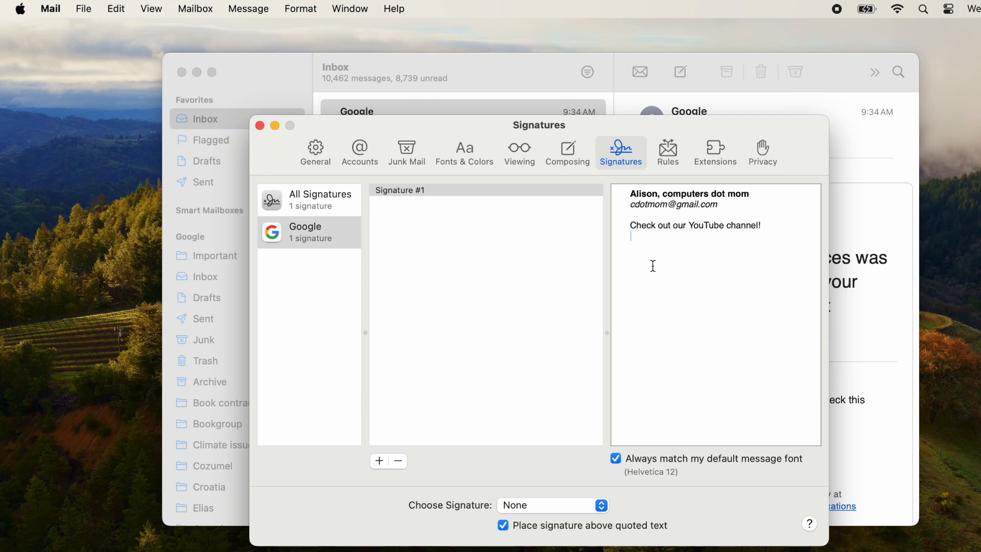
drag(769, 226, 630, 225)
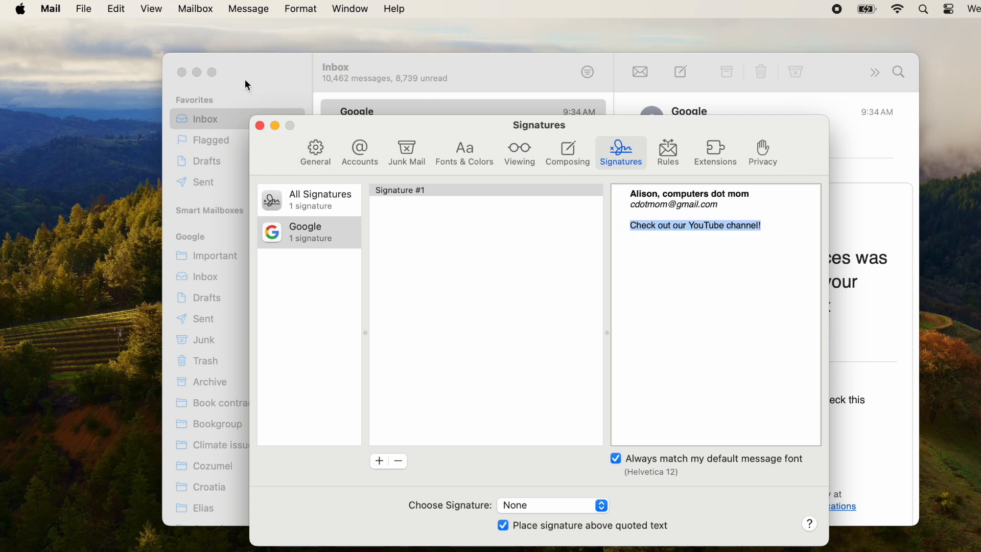
click(119, 15)
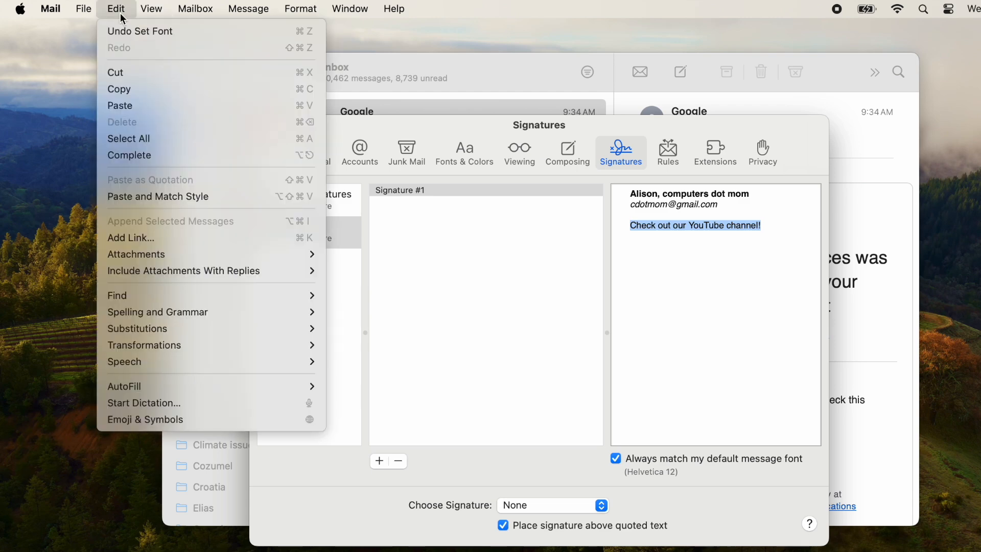
click(134, 244)
text(http:/)
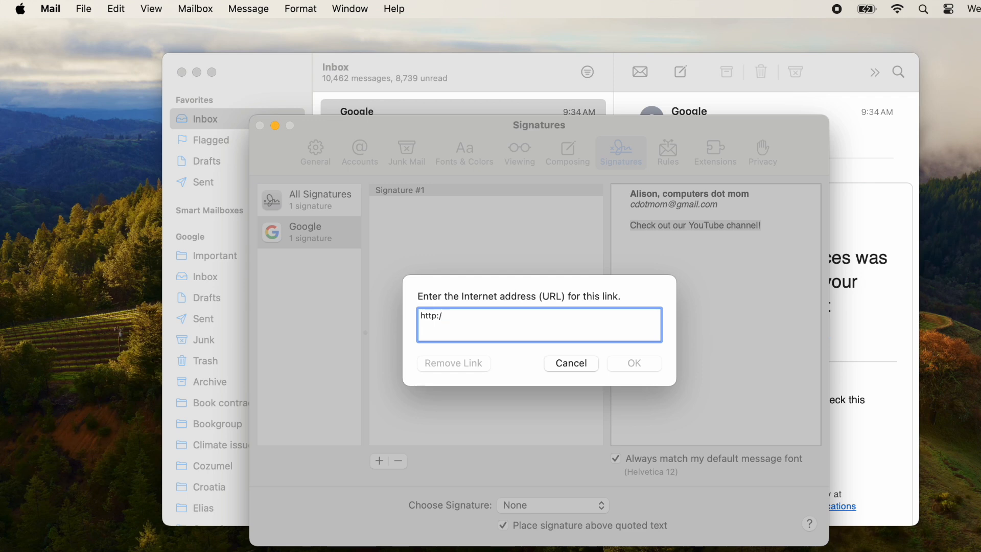
text(/Youtube.com)
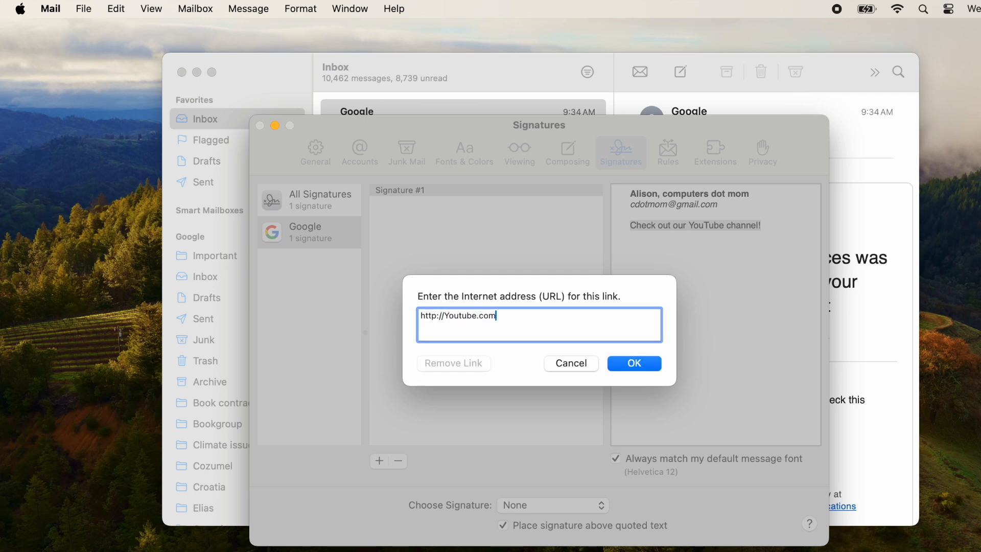
text(/computersdotmom)
click(637, 365)
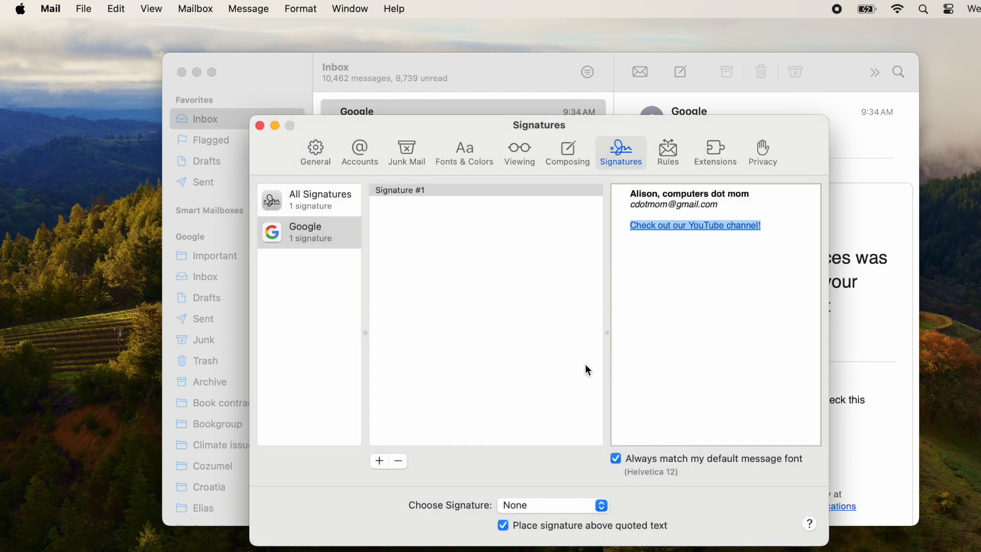
click(740, 337)
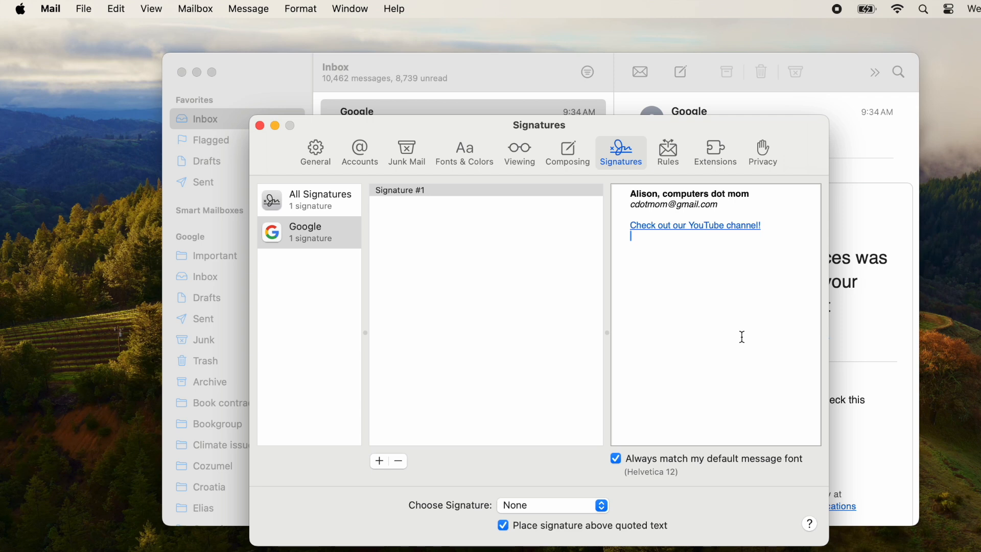
Step: Add a second signature for the Google account and replace its text with "I almost gave up chocolate" and "But I'm no quitter!" on two lines
click(380, 461)
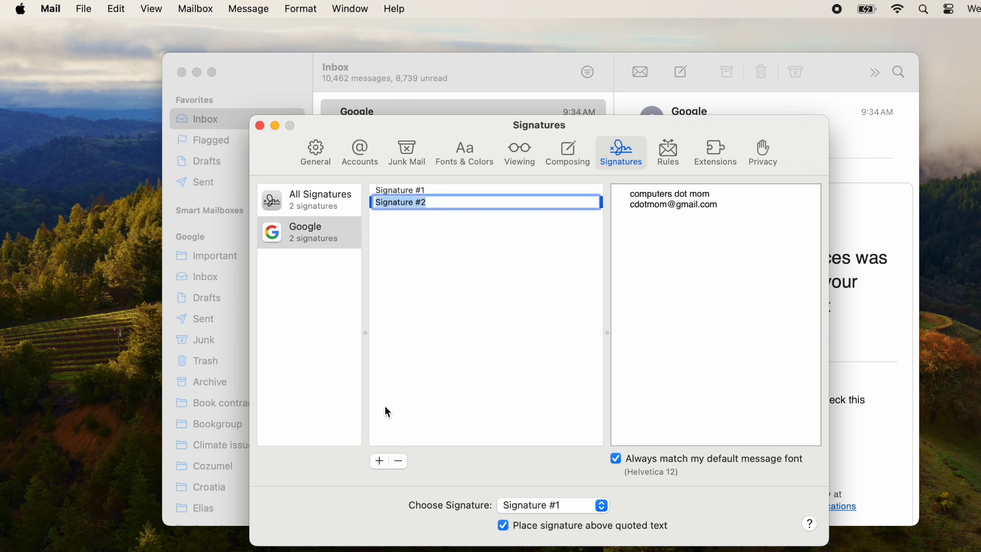
key(Return)
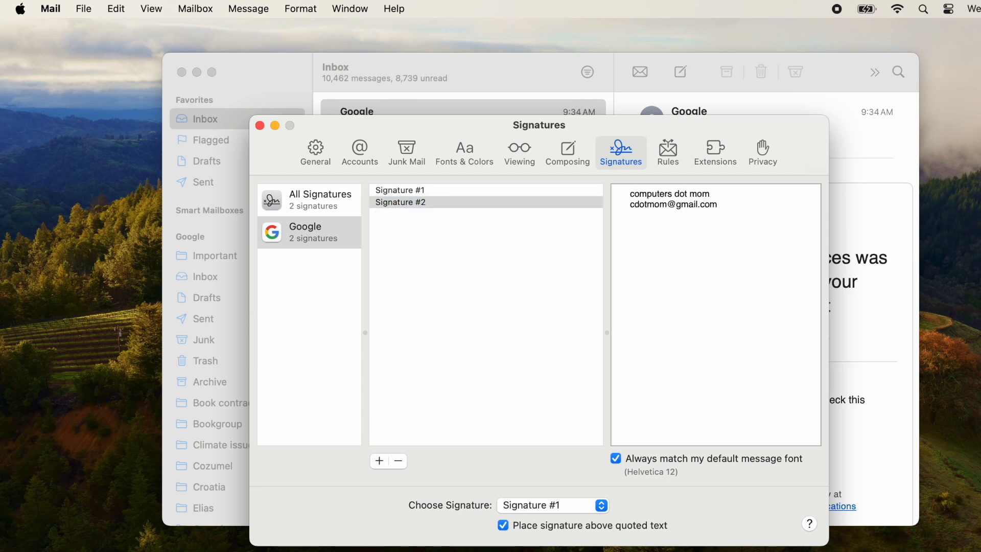
drag(768, 206, 629, 189)
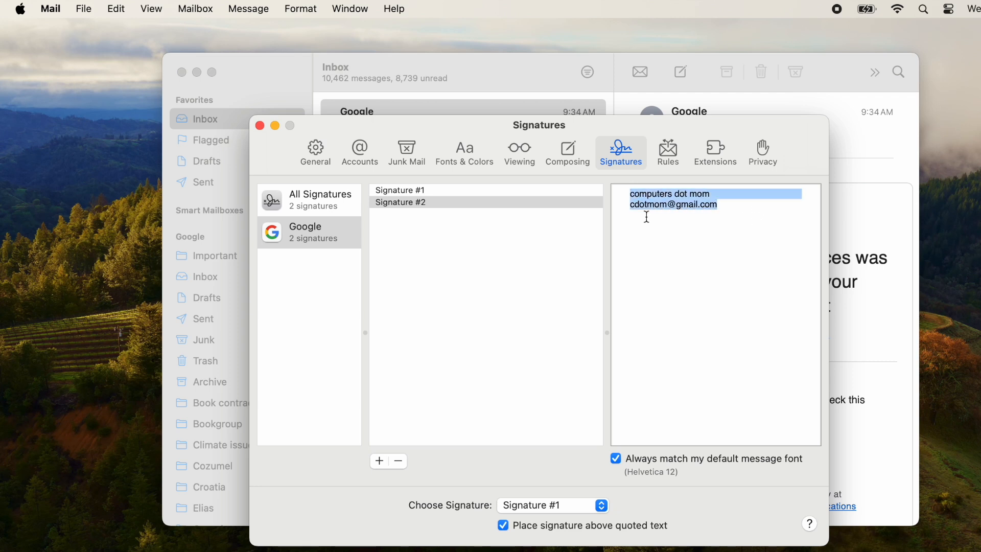
text(I almost gave up chocolate)
key(Return)
text(But )
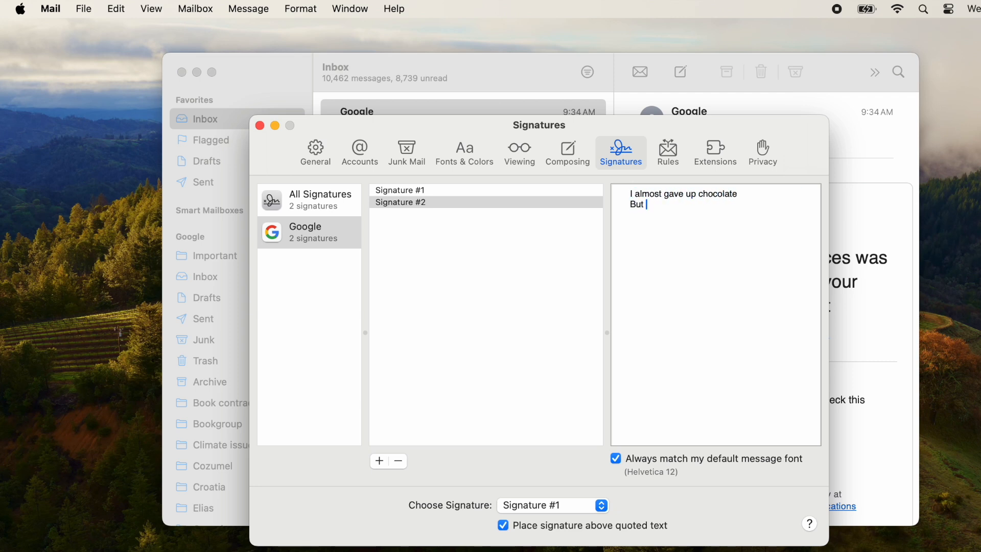
text(I'm no quitter!)
Step: Color all the text of the second signature red without matching the default message font, and close the settings
click(616, 458)
key(cmd+a)
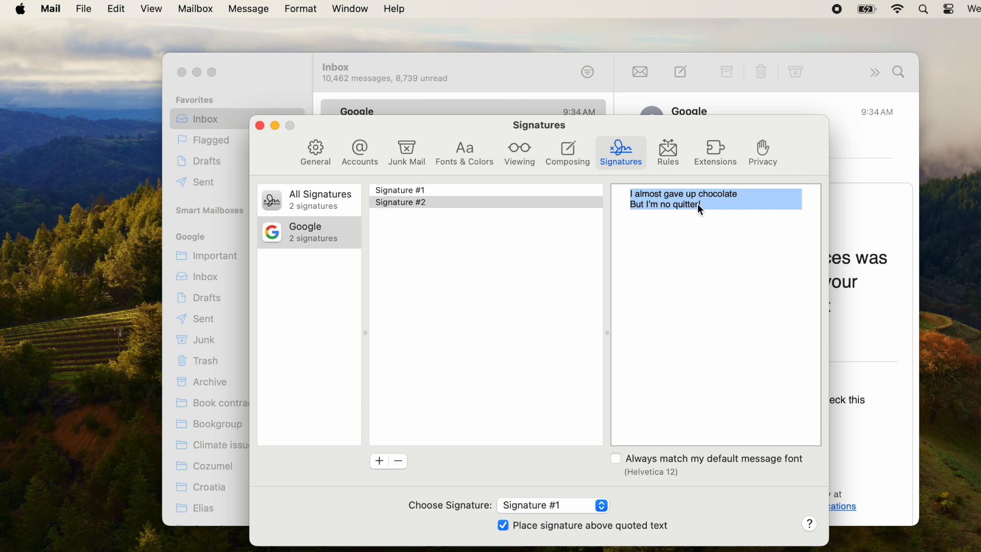
right_click(696, 207)
mouse_move(745, 429)
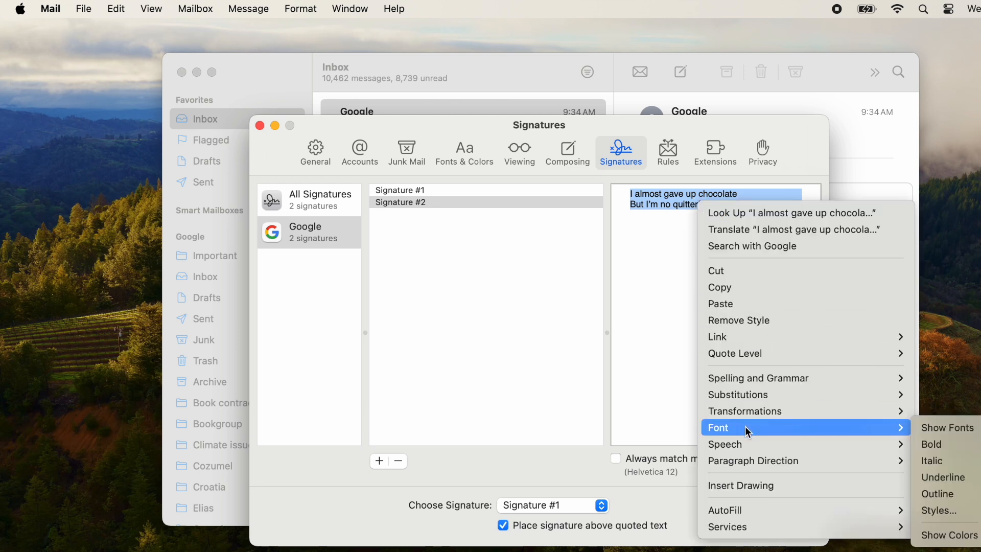
click(947, 534)
click(134, 470)
click(7, 364)
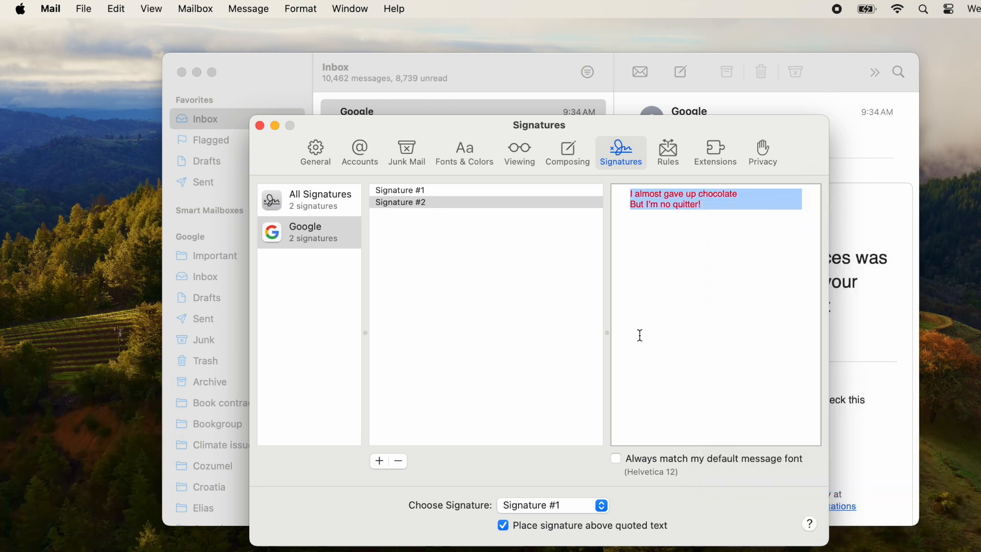
click(639, 335)
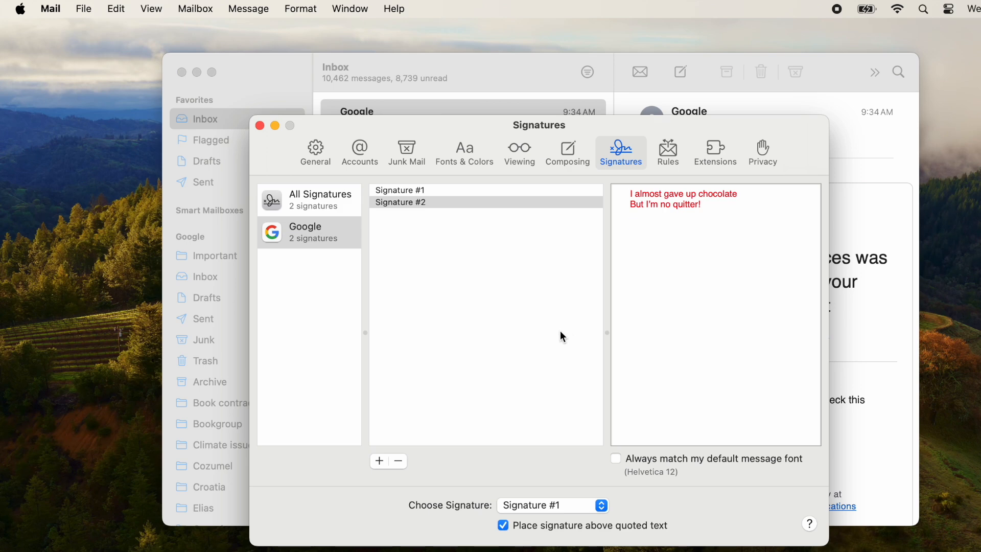
click(260, 125)
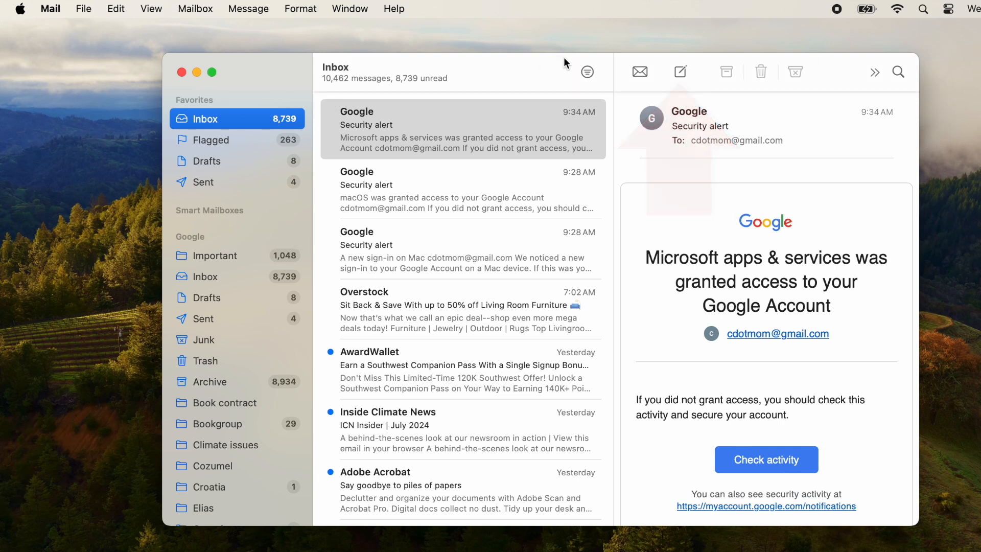
Step: Preview the signatures in a new message by switching it to Signature #2, and close the message
click(682, 74)
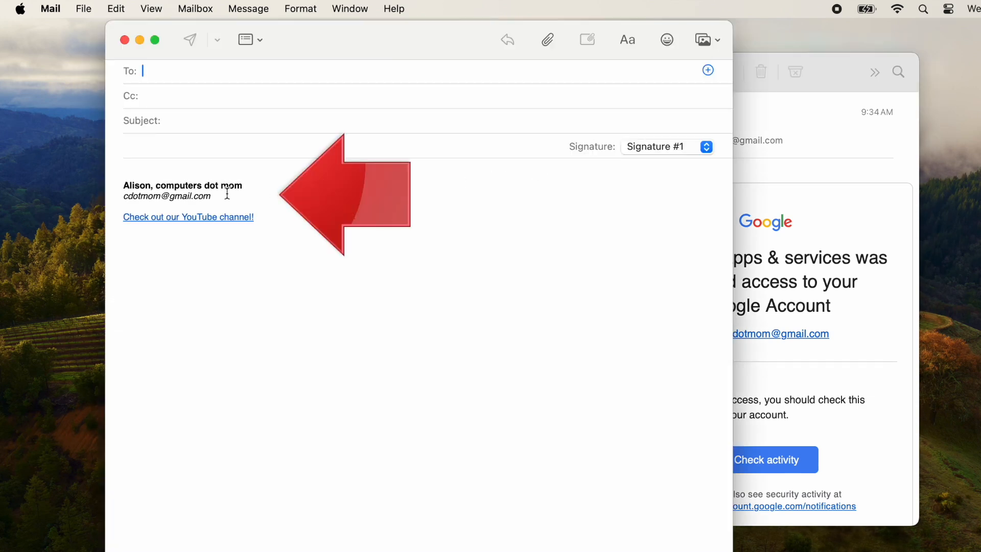
click(708, 148)
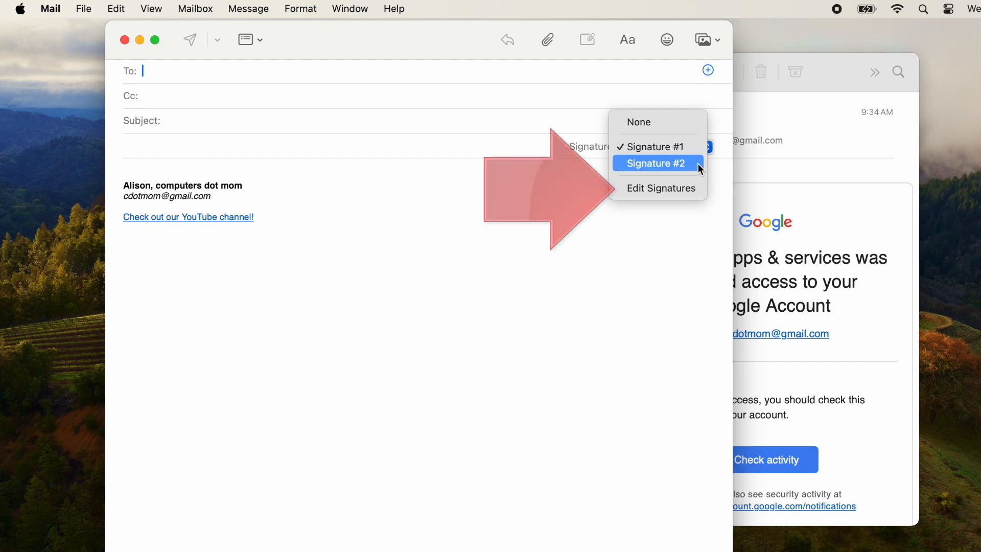
click(698, 163)
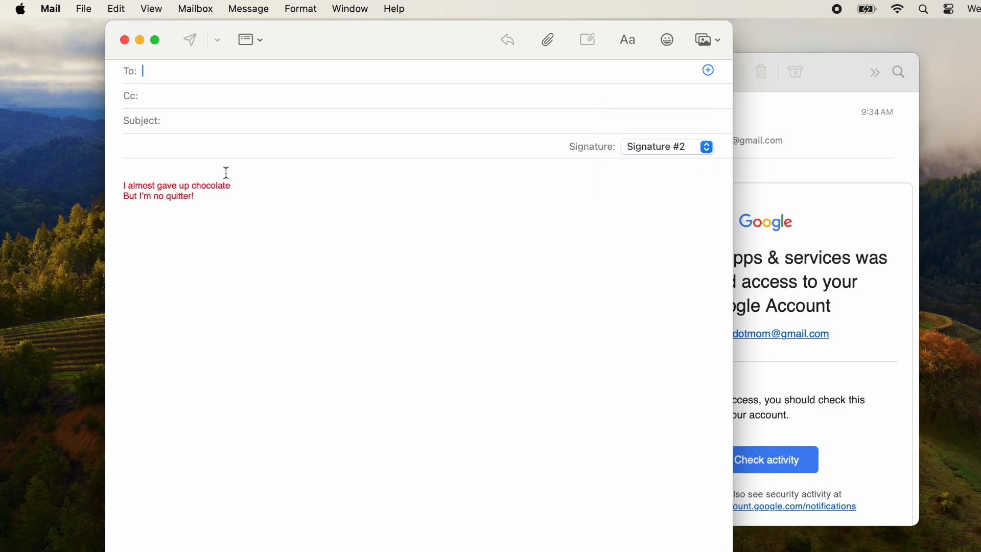
click(124, 40)
Step: Open the Overstock message in a wider window, start a reply to check its signature, and close the reply
click(439, 377)
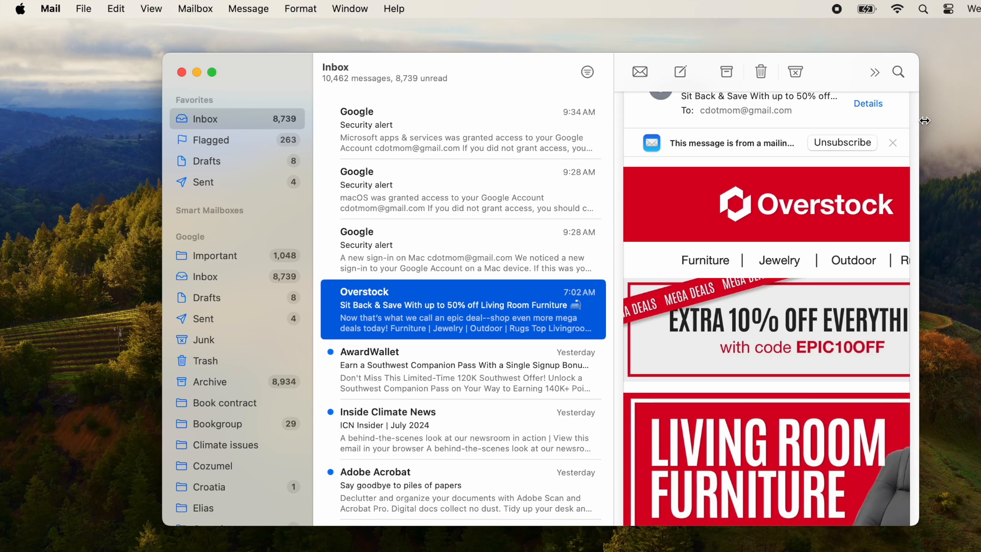
drag(920, 120, 980, 121)
scroll(840, 84, up, 1)
scroll(841, 84, down, 1)
scroll(841, 85, up, 2)
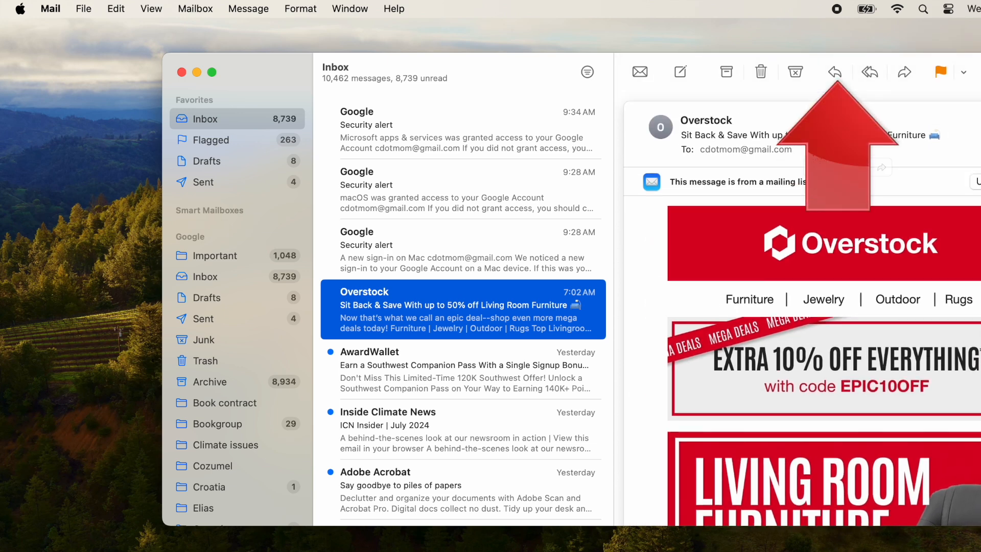
click(836, 73)
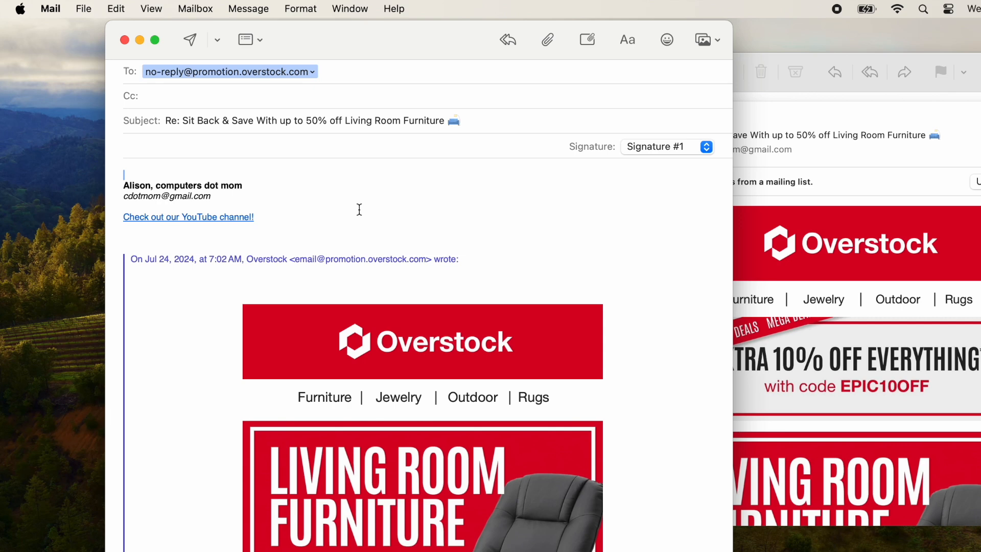
click(125, 41)
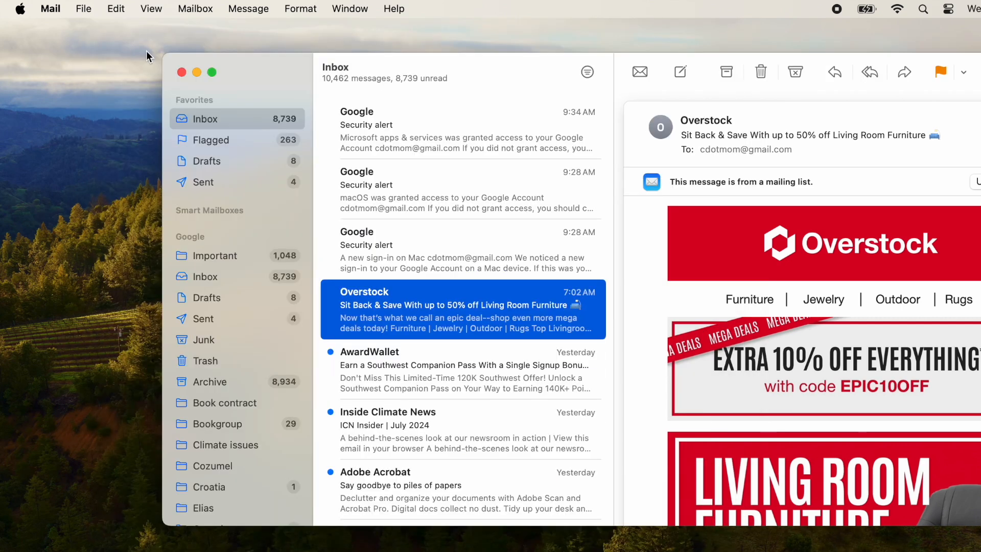